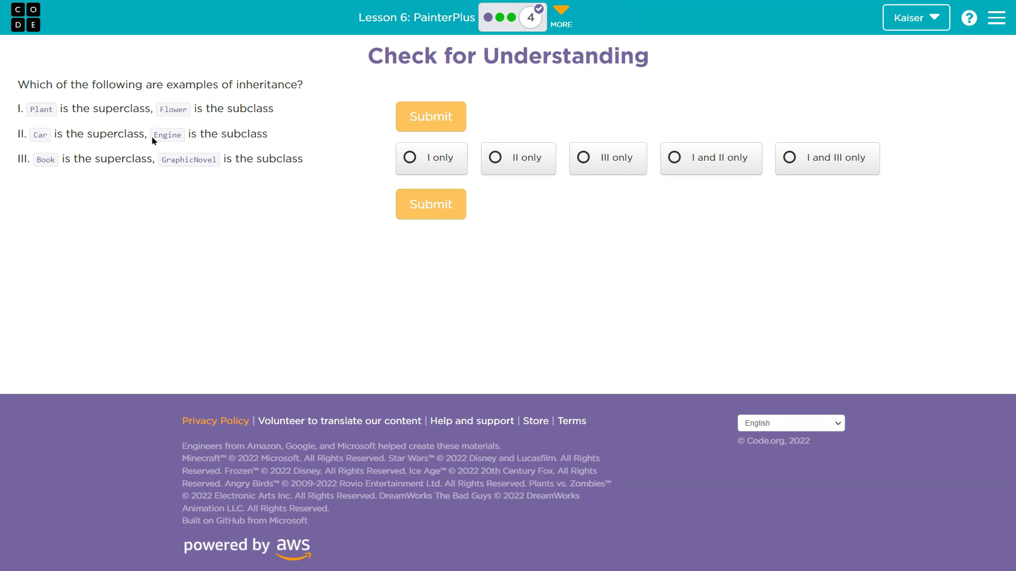
Submit 'I and III only' as the inheritance answer, confirmed by the Correct dialog
left_click(50, 171)
left_click(49, 156)
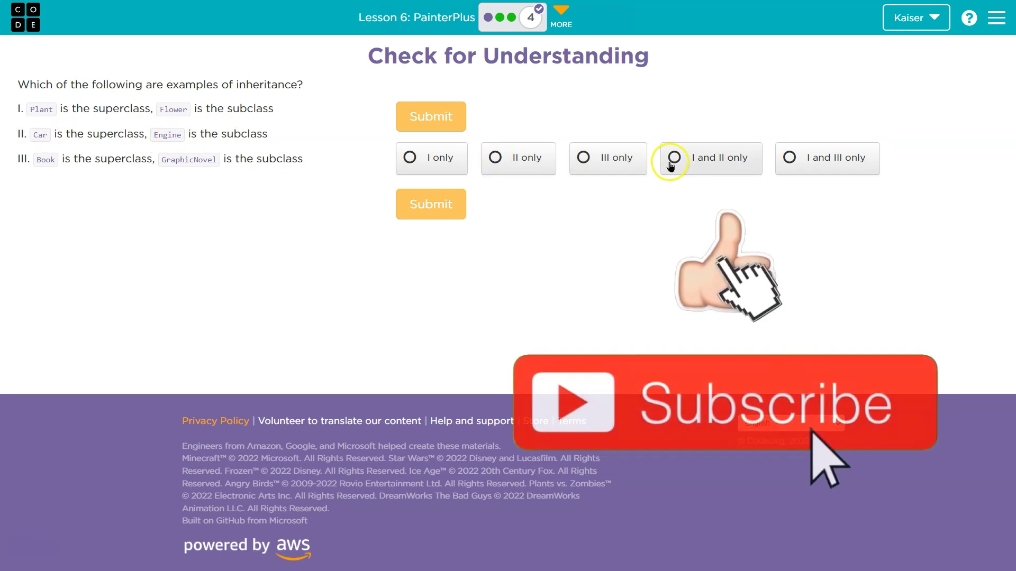
left_click(814, 159)
left_click(421, 205)
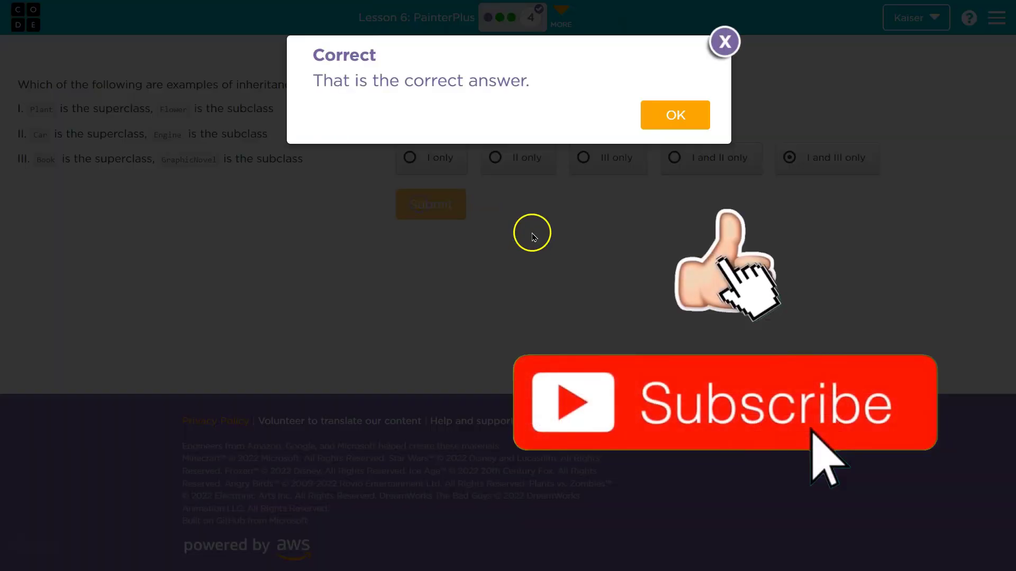